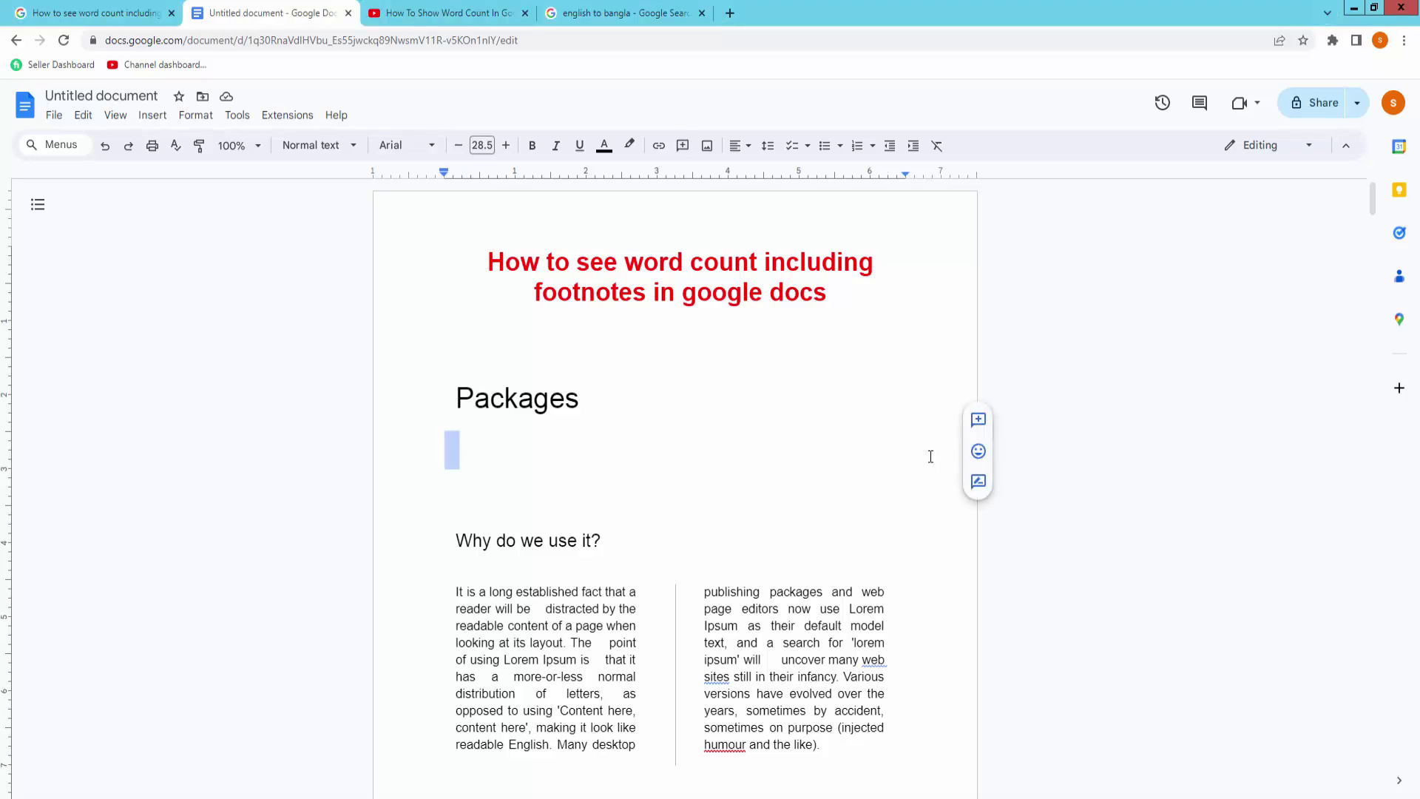
- Place the cursor below the Packages heading and bring up the Tools menu
{"action": "left_click", "coordinate": [759, 382]}
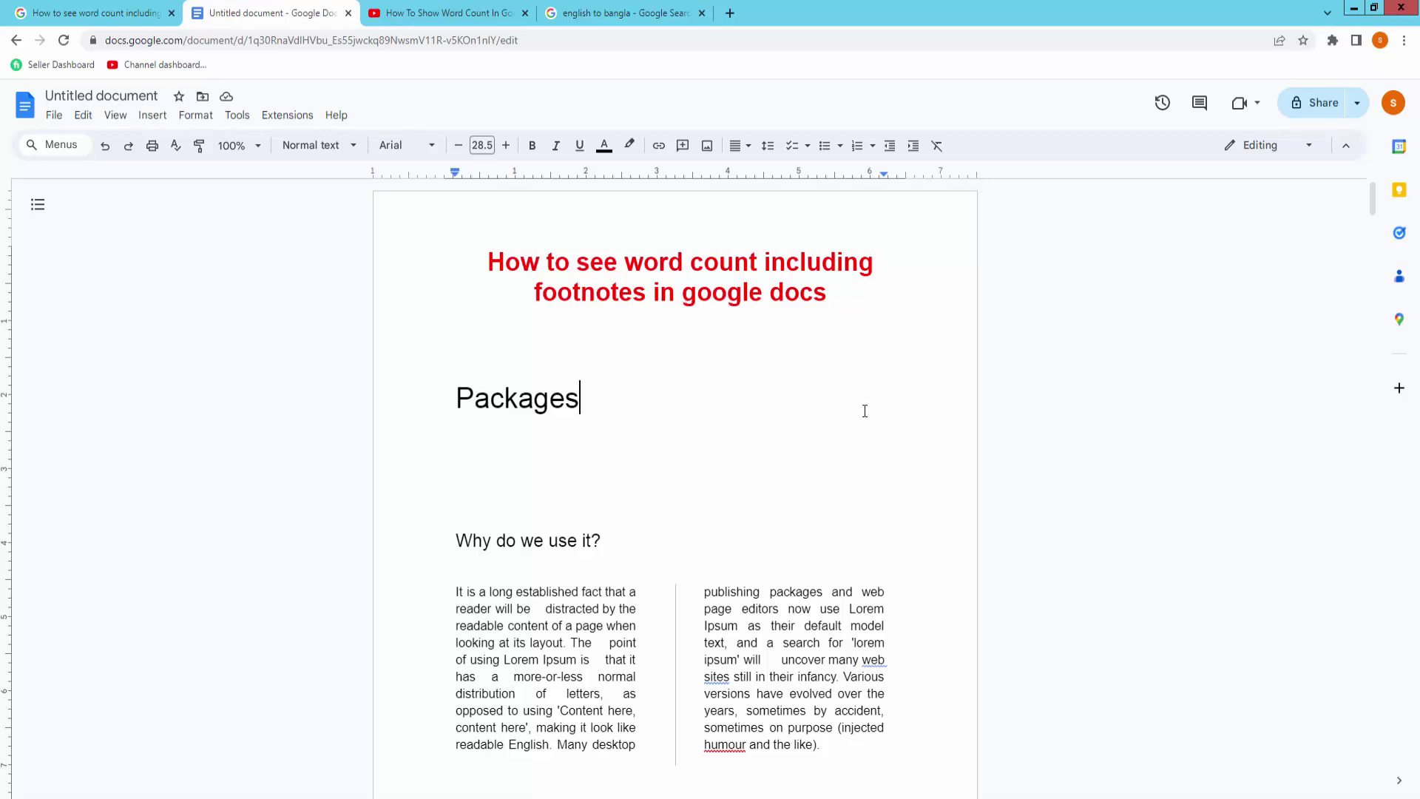
{"action": "left_click", "coordinate": [597, 366]}
{"action": "left_click", "coordinate": [592, 400]}
{"action": "left_click", "coordinate": [612, 524]}
{"action": "left_click", "coordinate": [615, 560]}
{"action": "left_click", "coordinate": [679, 458]}
{"action": "scroll", "coordinate": [678, 455], "scroll_direction": "down", "scroll_amount": 2}
{"action": "scroll", "coordinate": [678, 456], "scroll_direction": "up", "scroll_amount": 2}
{"action": "left_click", "coordinate": [238, 115]}
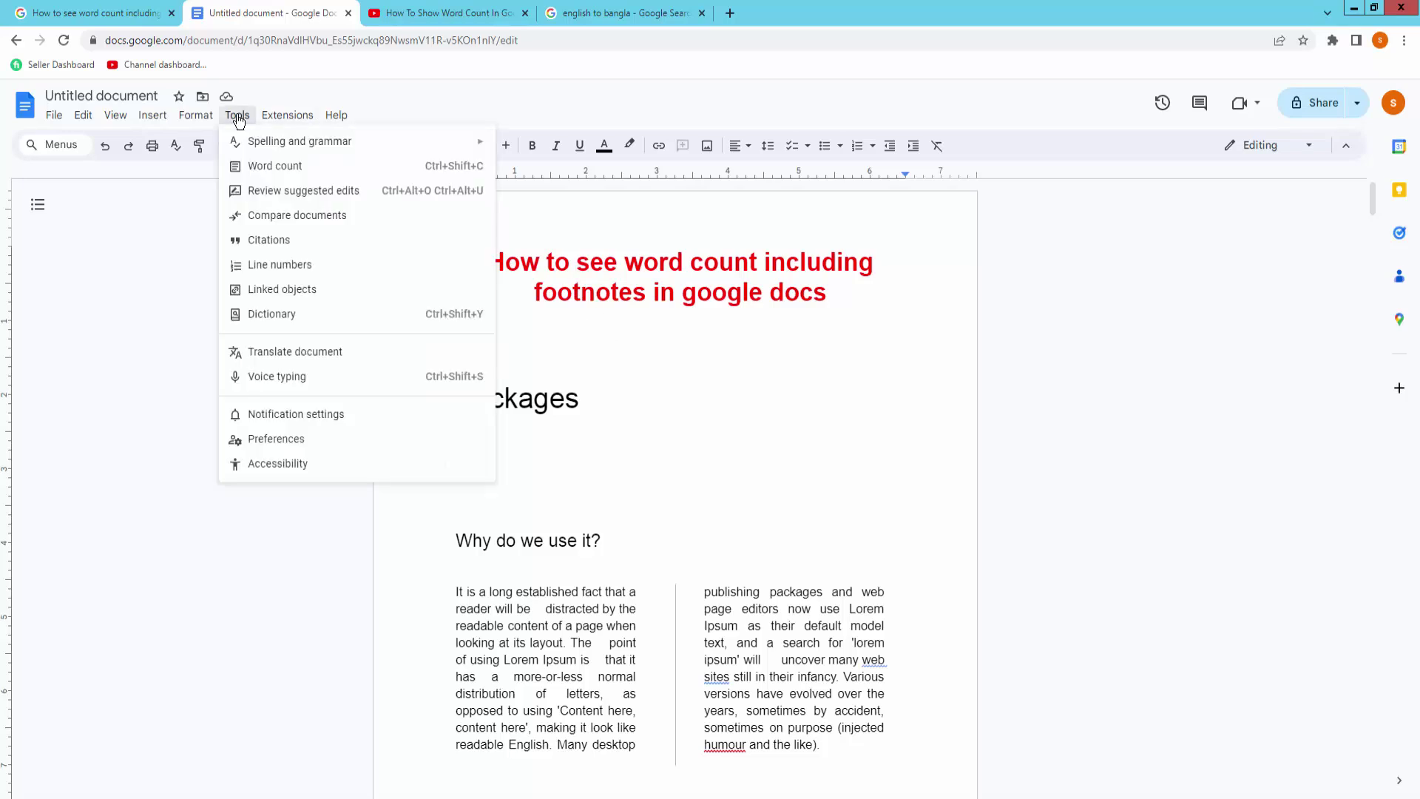
- Open Word count (12 pages, 3563 words) and tick 'Display word count while typing'
{"action": "left_click", "coordinate": [273, 173]}
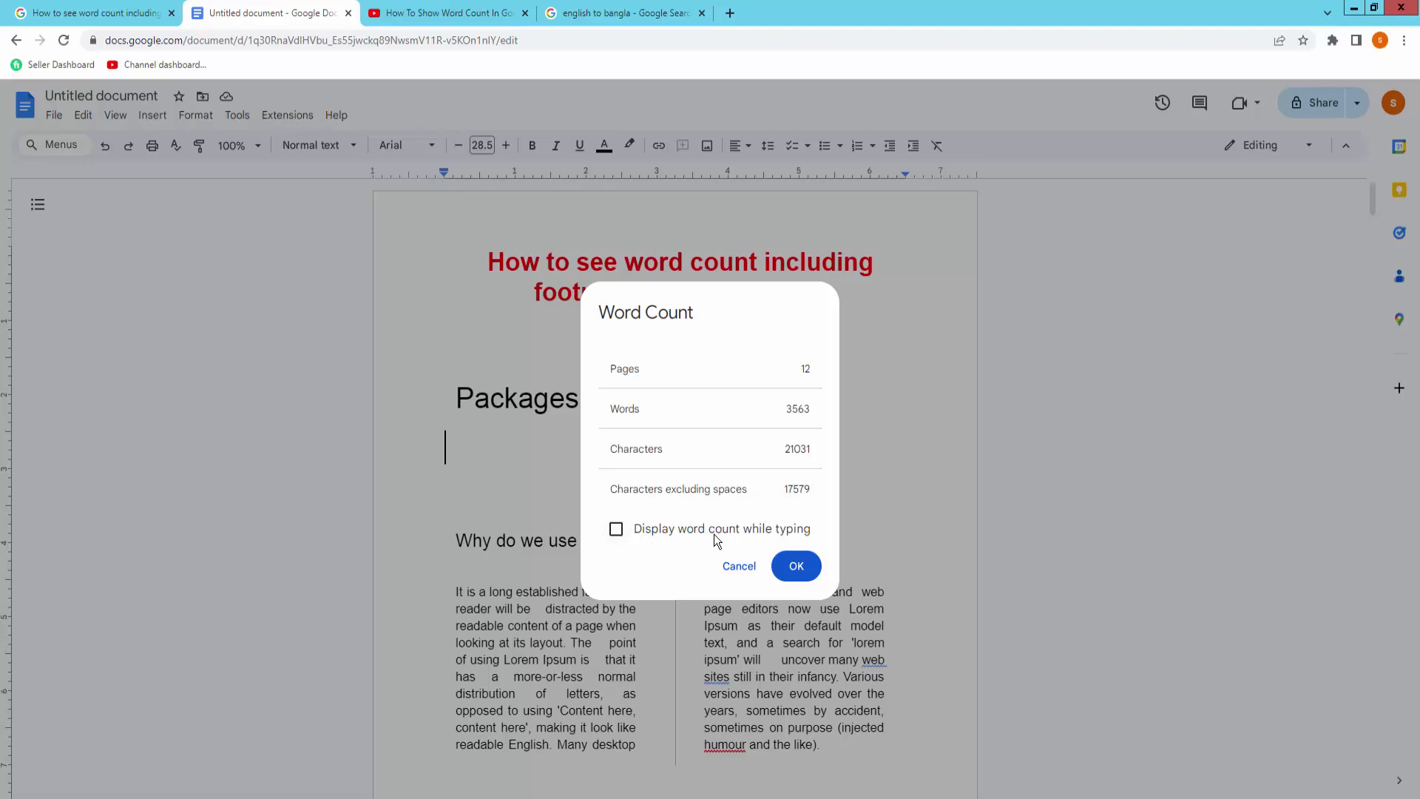
{"action": "left_click", "coordinate": [617, 529]}
- Confirm, then expand the floating 3563-word counter to show pages and characters
{"action": "left_click", "coordinate": [797, 565]}
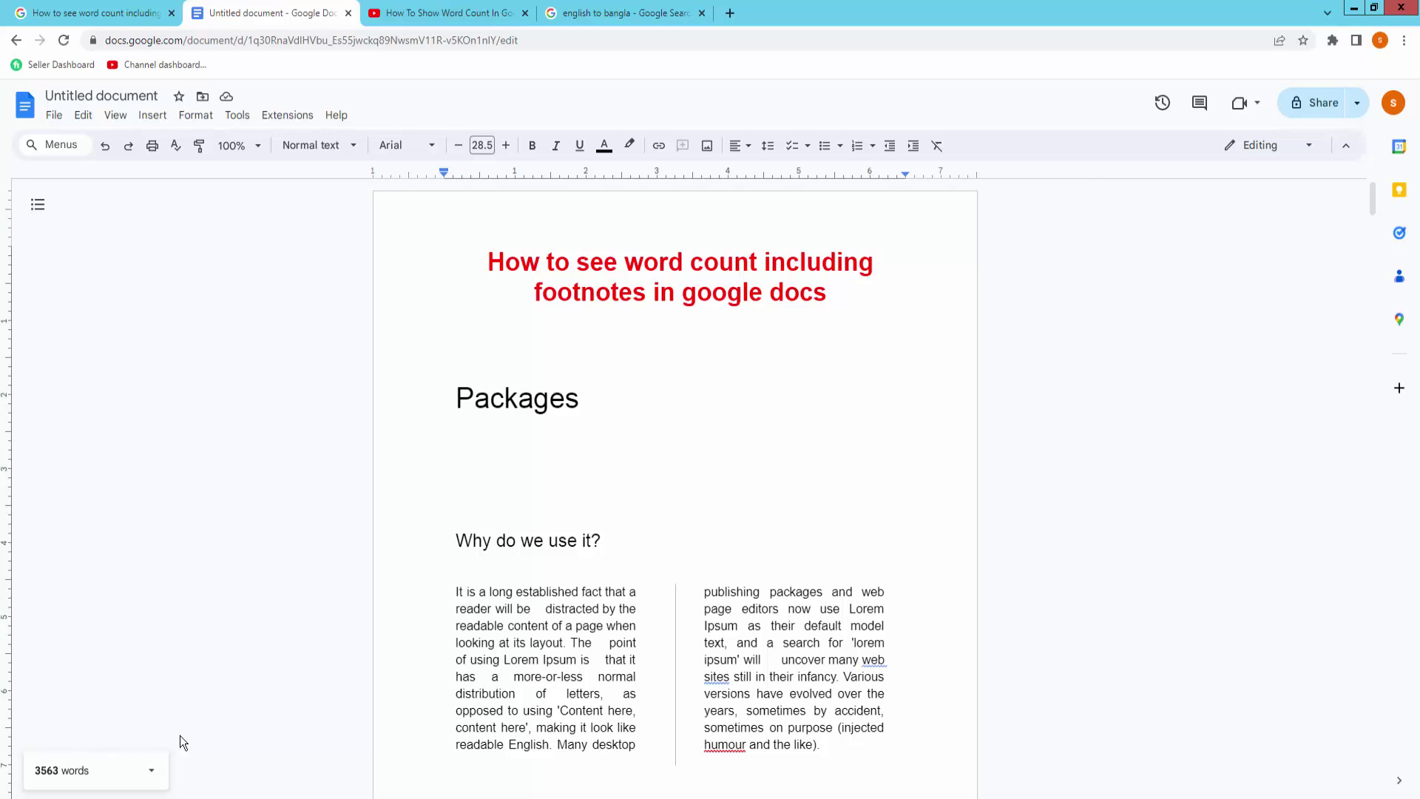
{"action": "left_click", "coordinate": [149, 773]}
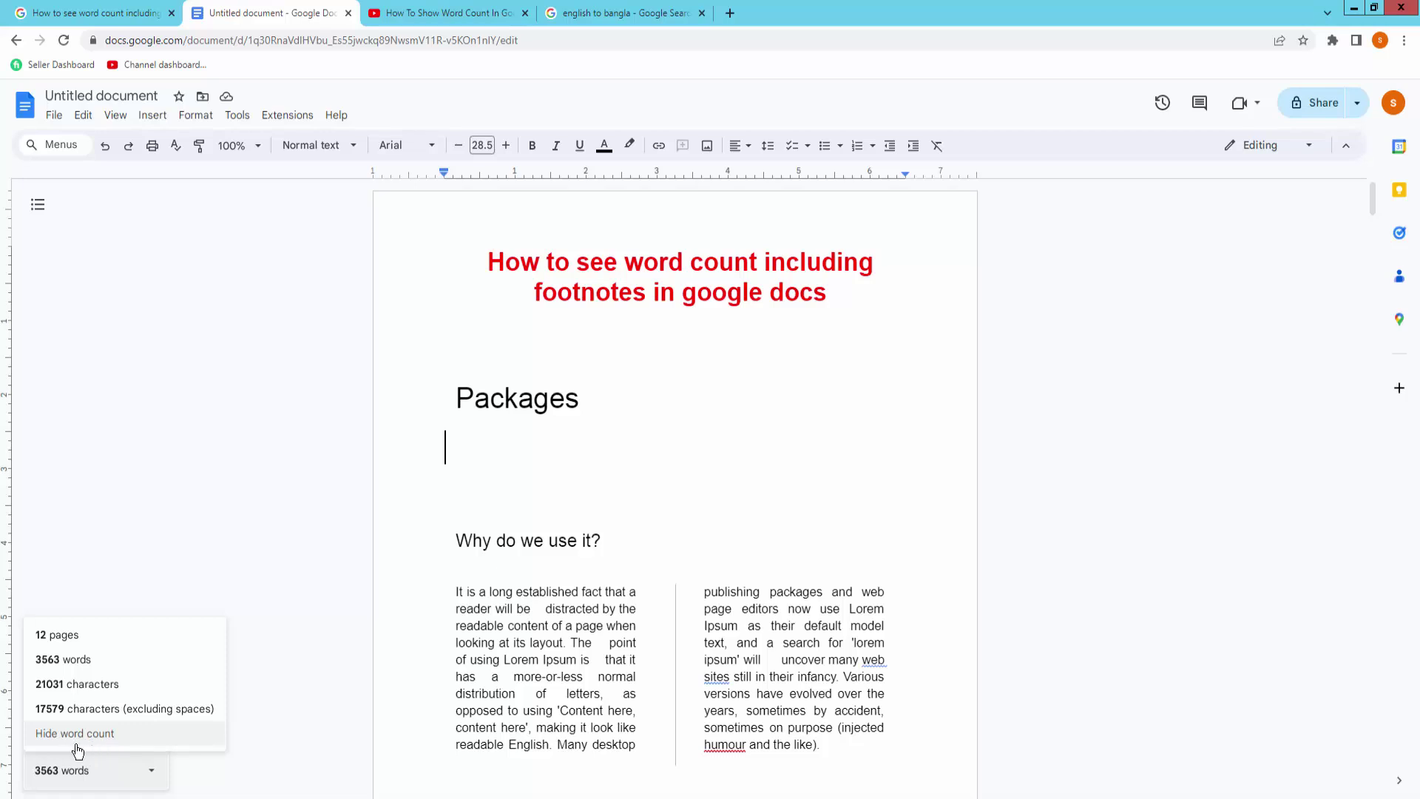
{"action": "left_click", "coordinate": [262, 713]}
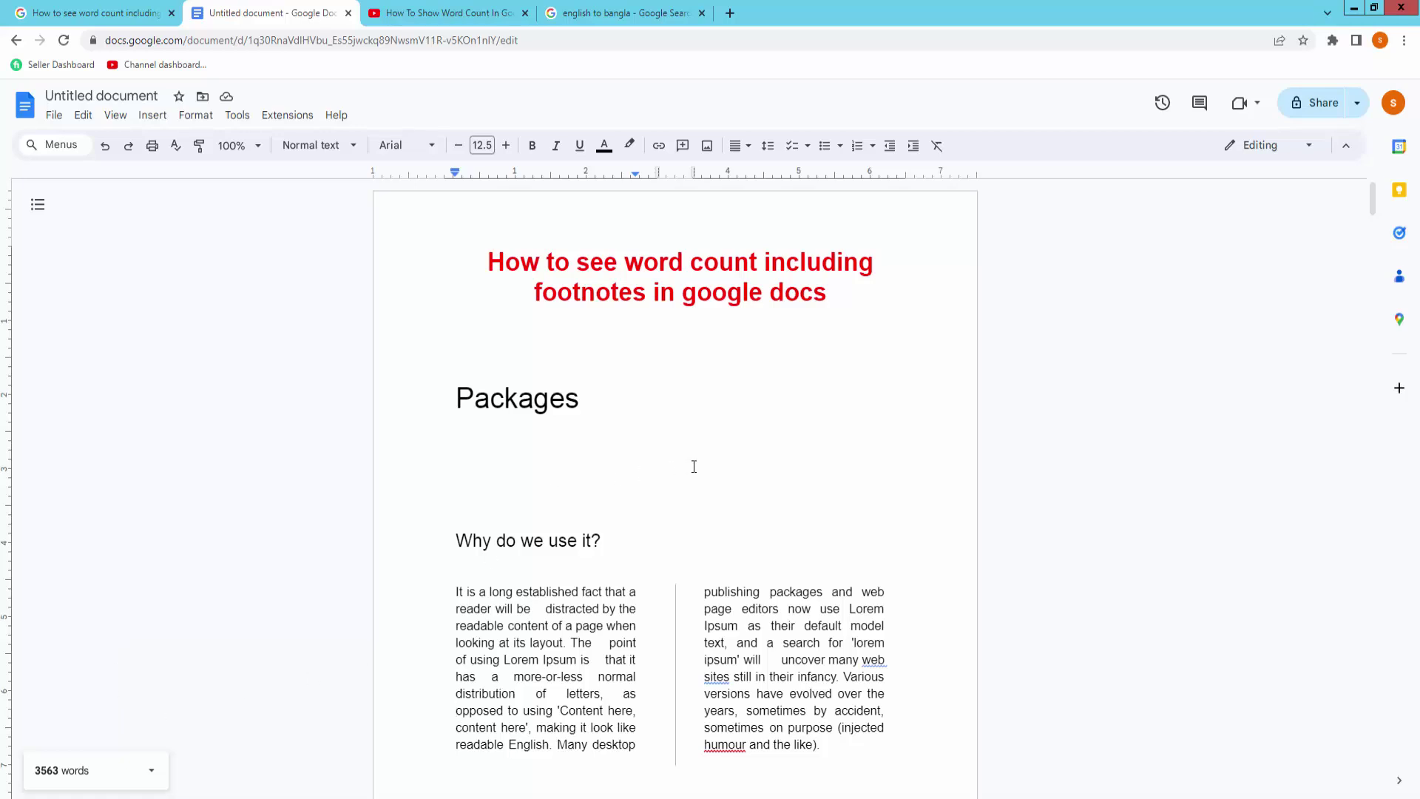
{"action": "scroll", "coordinate": [694, 466], "scroll_direction": "down", "scroll_amount": 2}
{"action": "scroll", "coordinate": [696, 471], "scroll_direction": "up", "scroll_amount": 2}
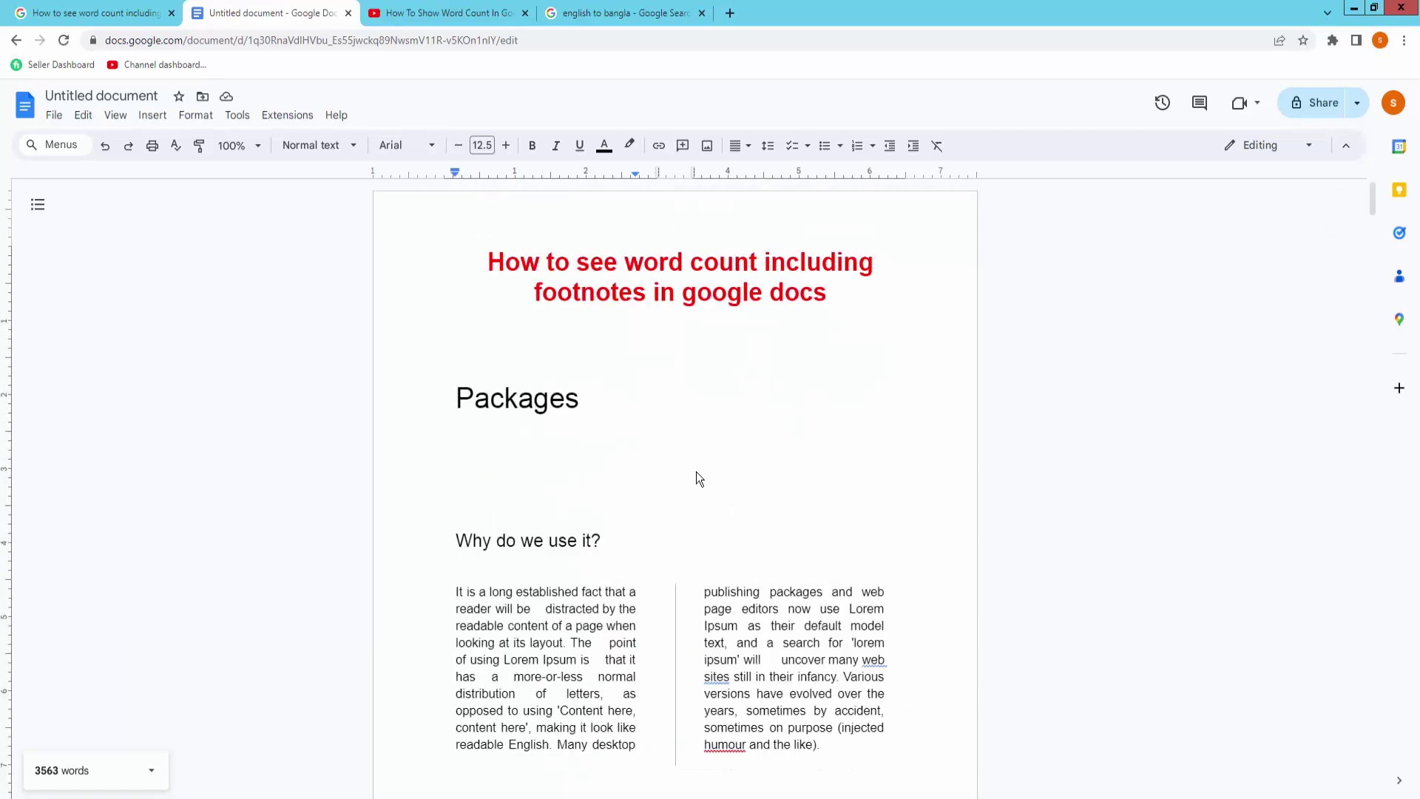